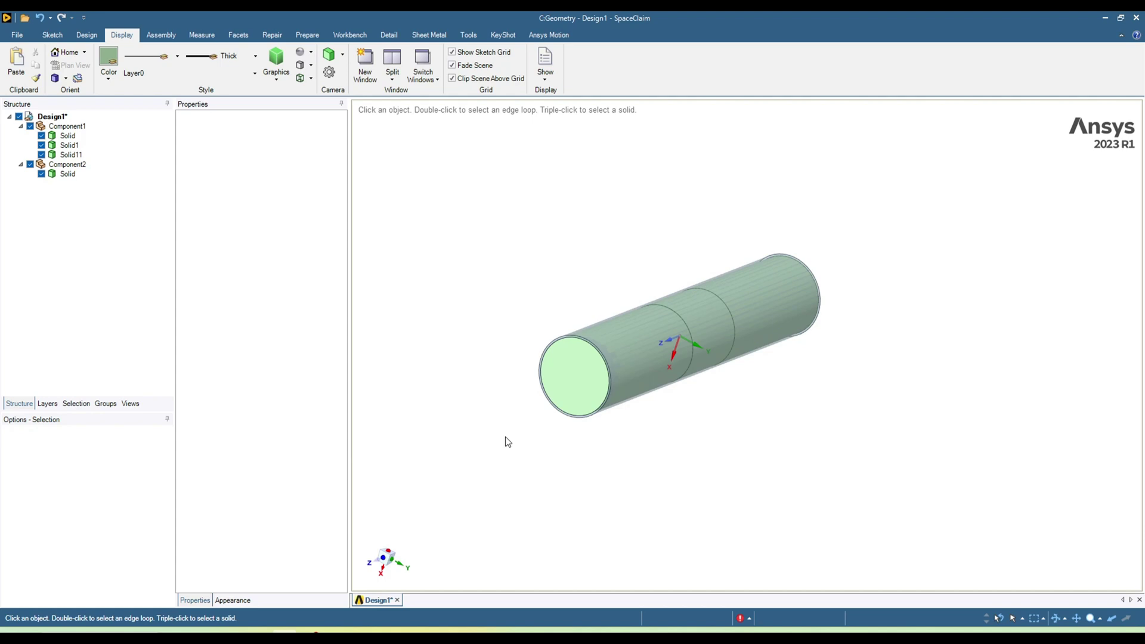
# - Hide the outer pipe solid in Component2 to inspect the inner cylinder sections
pyautogui.moveTo(498, 442); pyautogui.dragTo(605, 482, button='middle')
pyautogui.click(585, 413)
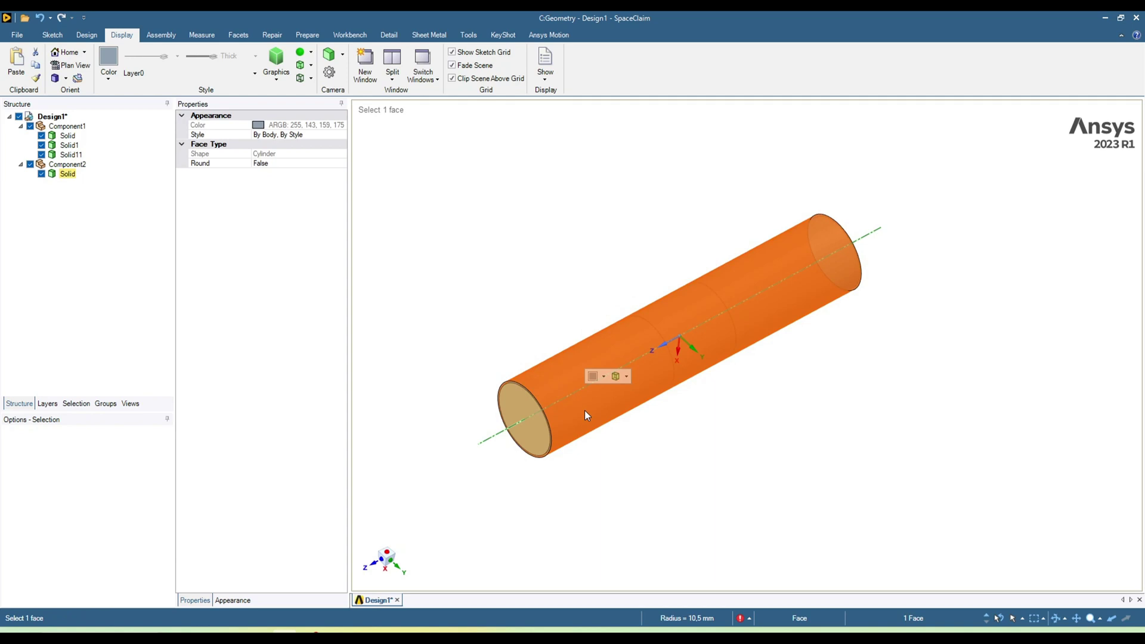
pyautogui.rightClick(585, 411)
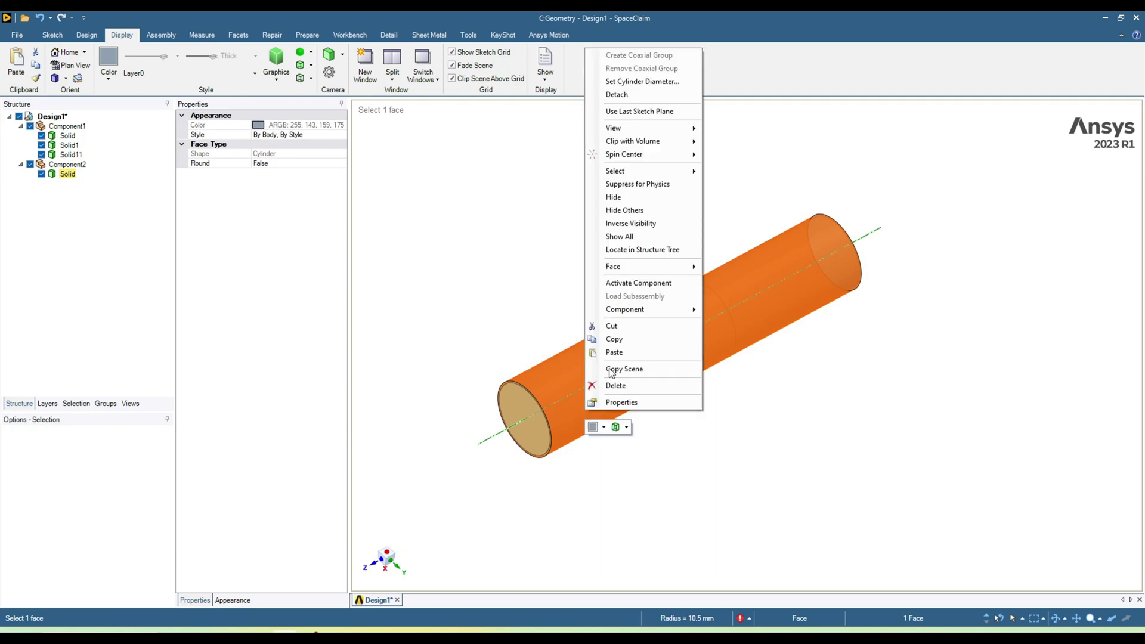
pyautogui.click(628, 197)
pyautogui.moveTo(686, 409)
pyautogui.mouseDown(button='middle')
pyautogui.moveTo(757, 411)
pyautogui.moveTo(699, 400)
pyautogui.moveTo(799, 432)
pyautogui.moveTo(701, 401)
pyautogui.mouseUp(button='middle')
pyautogui.scroll(5, 715, 329)
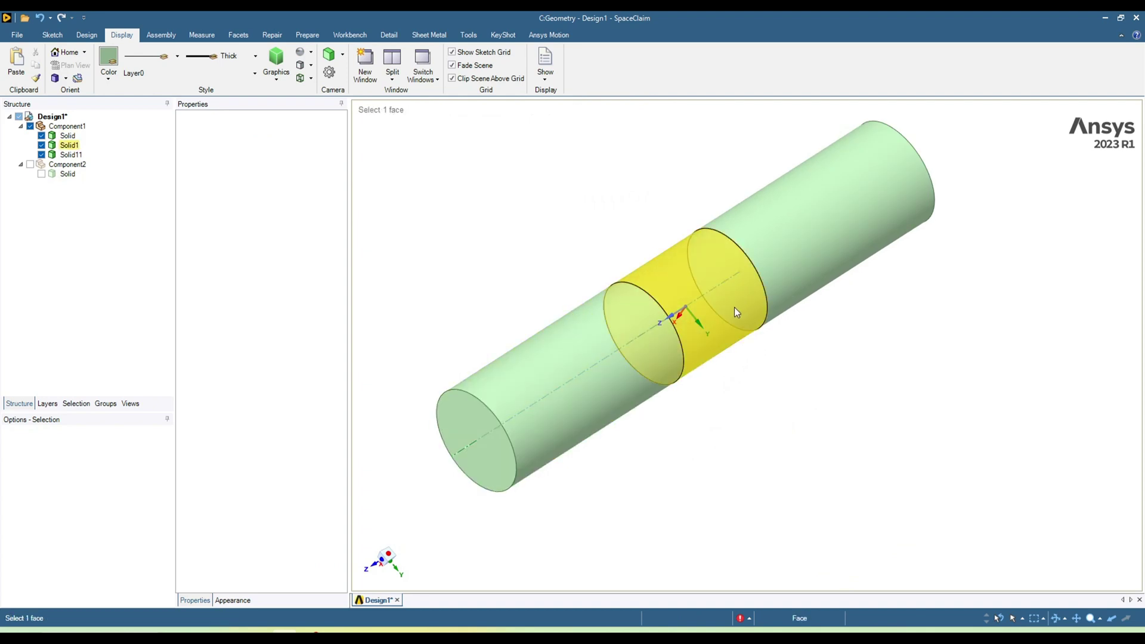
# - Hide the middle inner cylinder, and show both it and the outer pipe solid again
pyautogui.rightClick(735, 307)
pyautogui.click(798, 155)
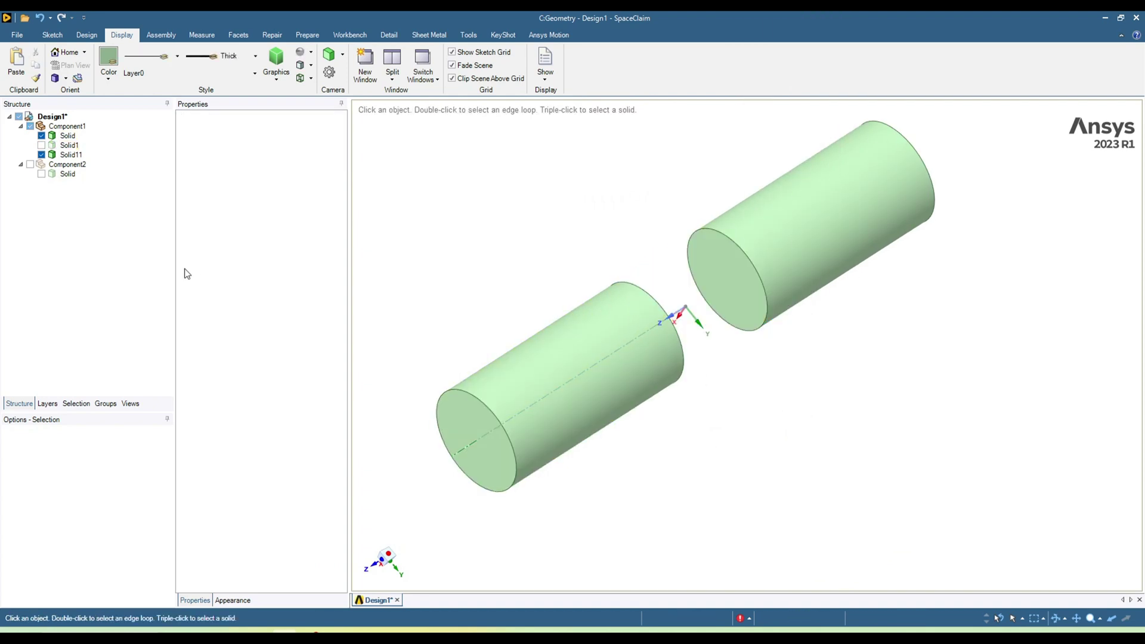
pyautogui.click(41, 145)
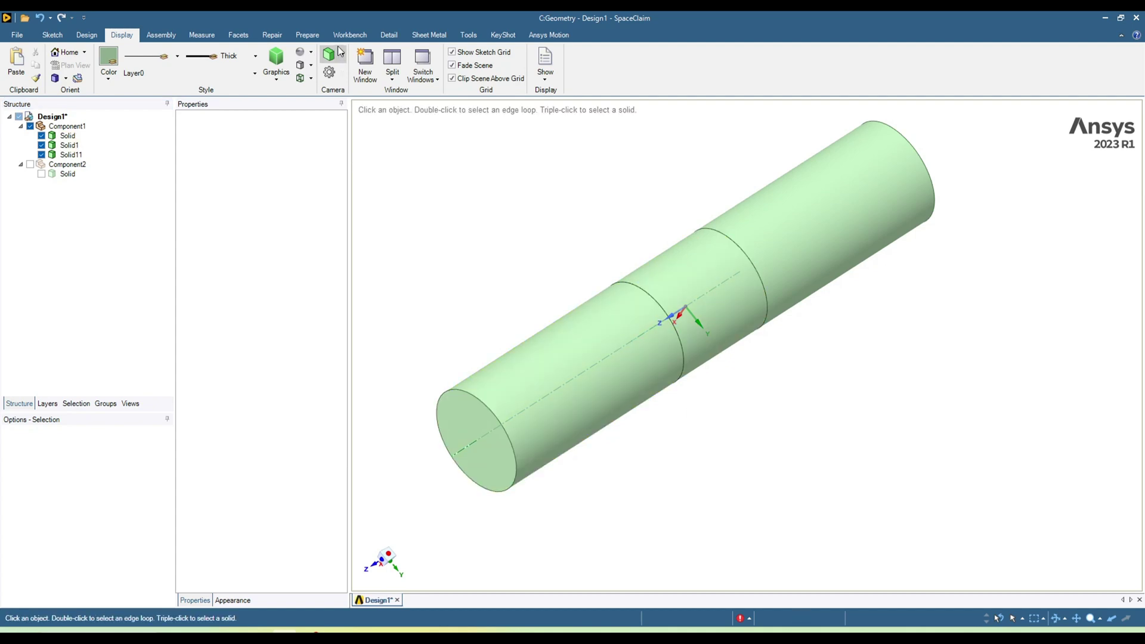
pyautogui.click(356, 37)
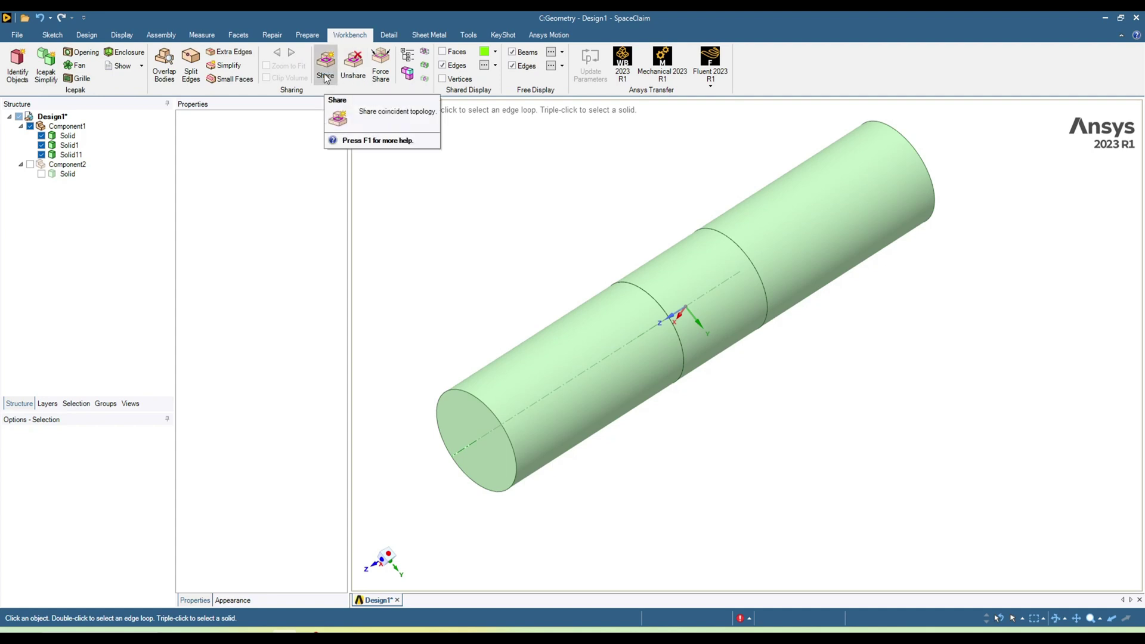
pyautogui.click(42, 174)
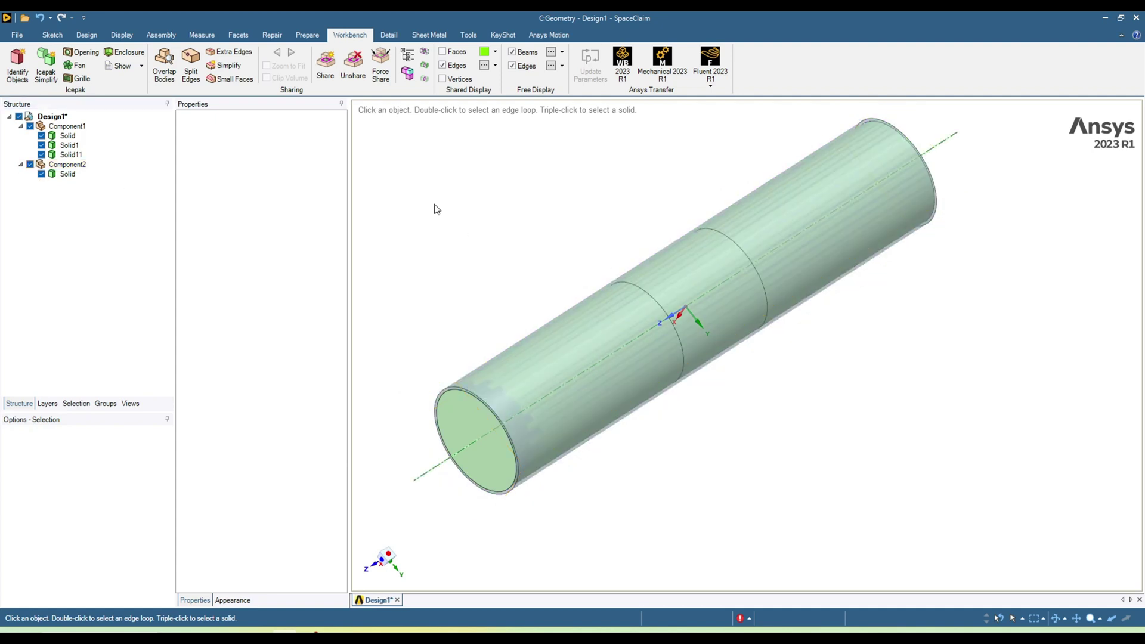
# - Share only the two circular interfaces between the three inner cylinders, excluding their cylindrical faces against the outer pipe
pyautogui.click(332, 80)
pyautogui.moveTo(507, 288); pyautogui.dragTo(564, 367, button='middle')
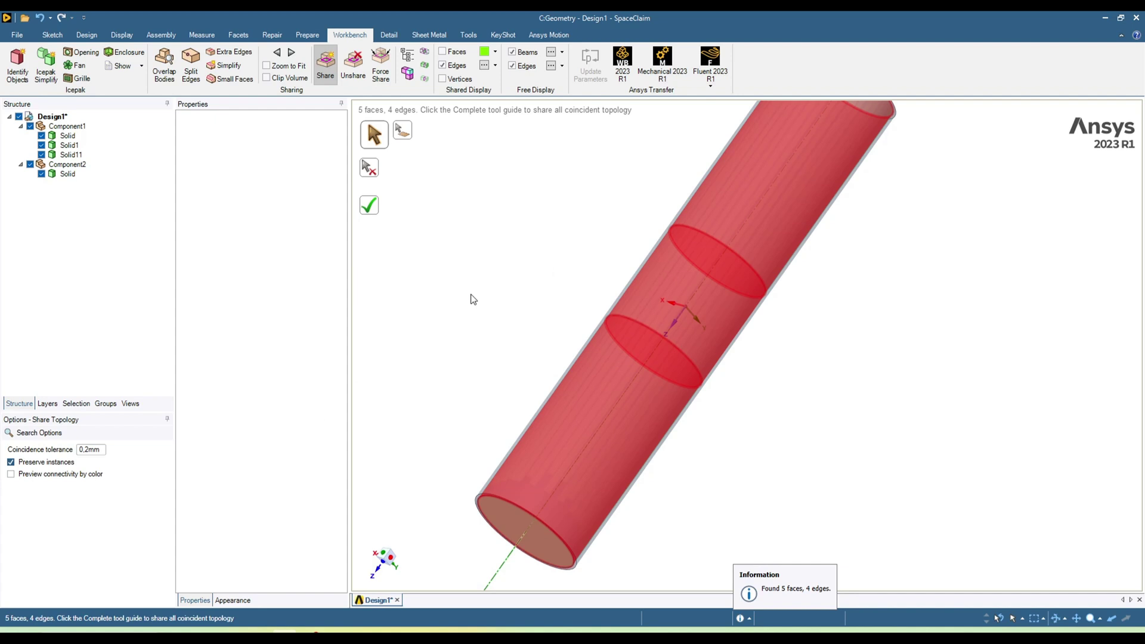
pyautogui.moveTo(458, 333); pyautogui.dragTo(464, 272, button='middle')
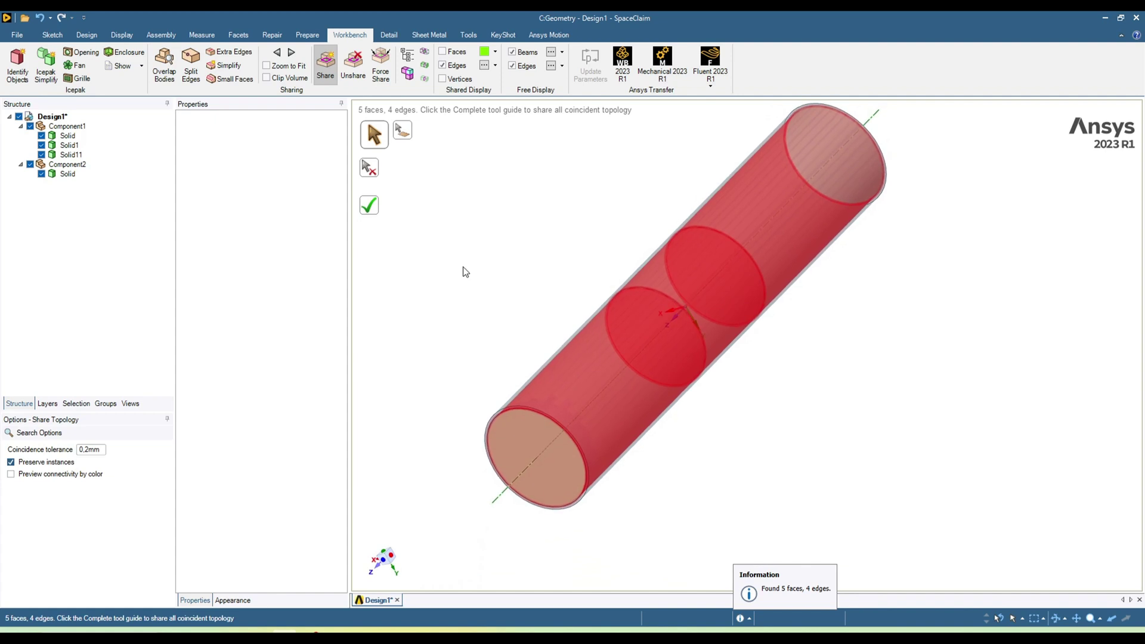
pyautogui.scroll(4, 492, 474)
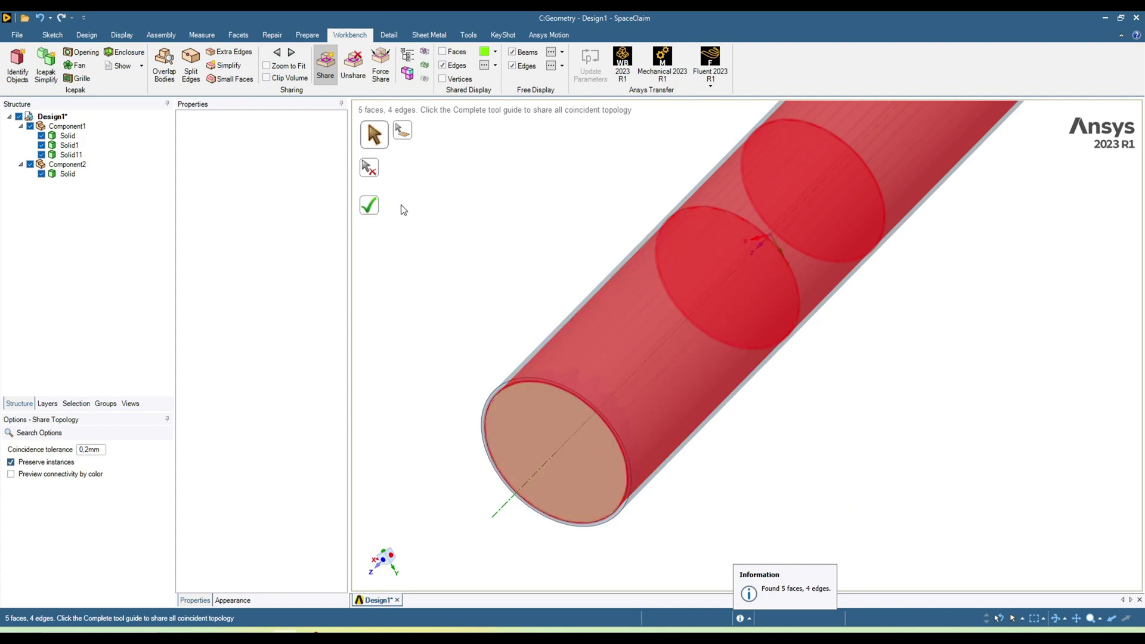
pyautogui.click(371, 170)
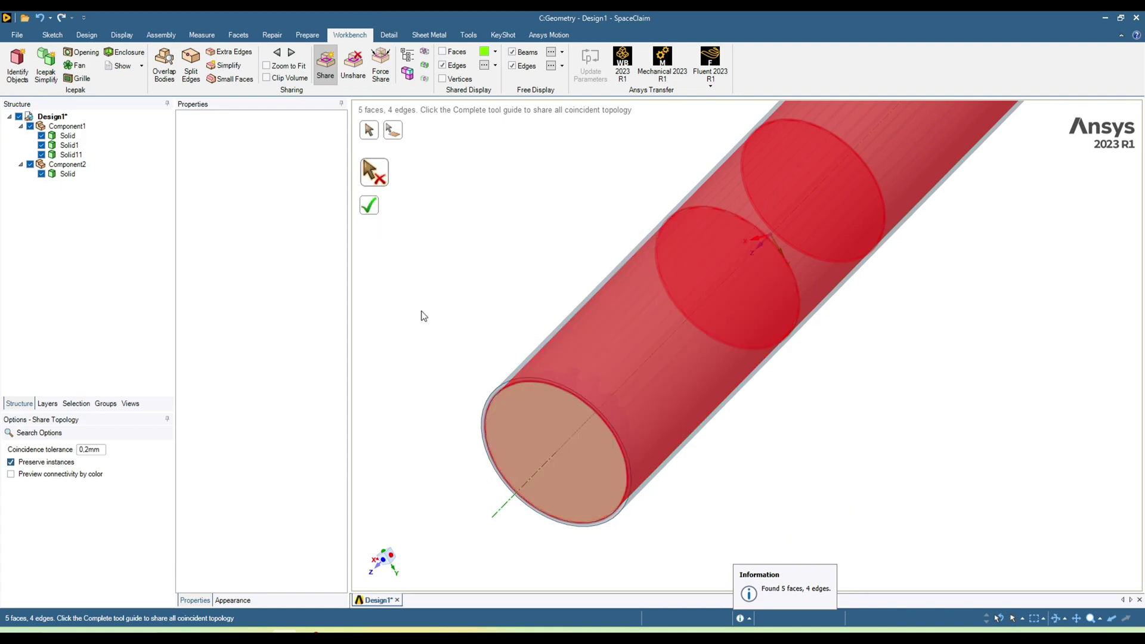
pyautogui.click(513, 391)
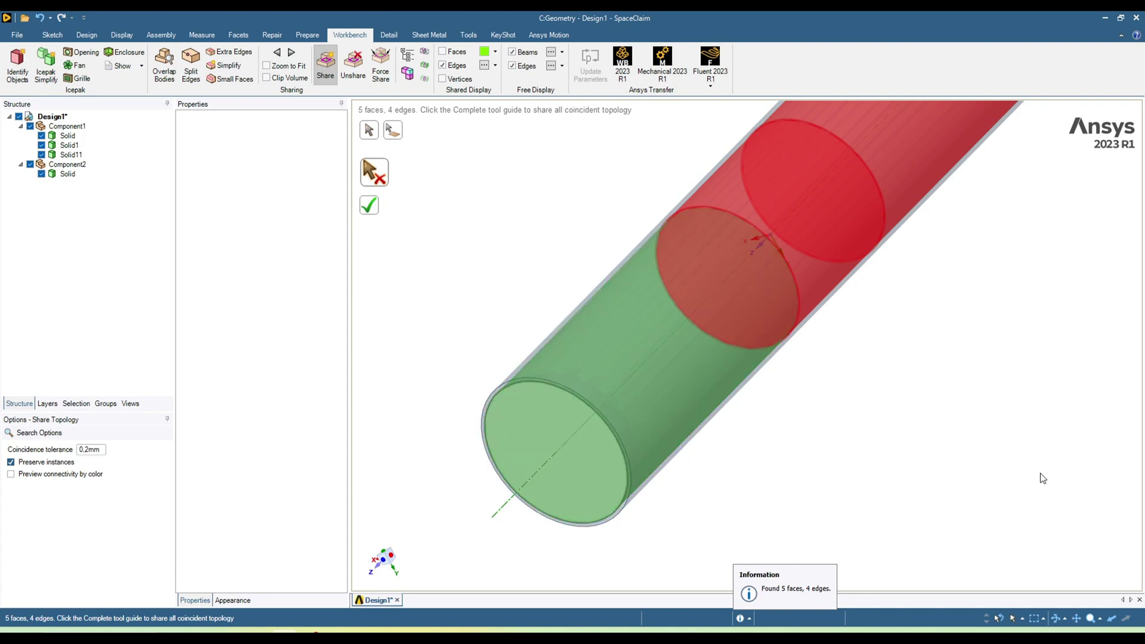
pyautogui.moveTo(1078, 464); pyautogui.dragTo(805, 358, button='middle')
pyautogui.moveTo(546, 225); pyautogui.dragTo(573, 225, button='middle')
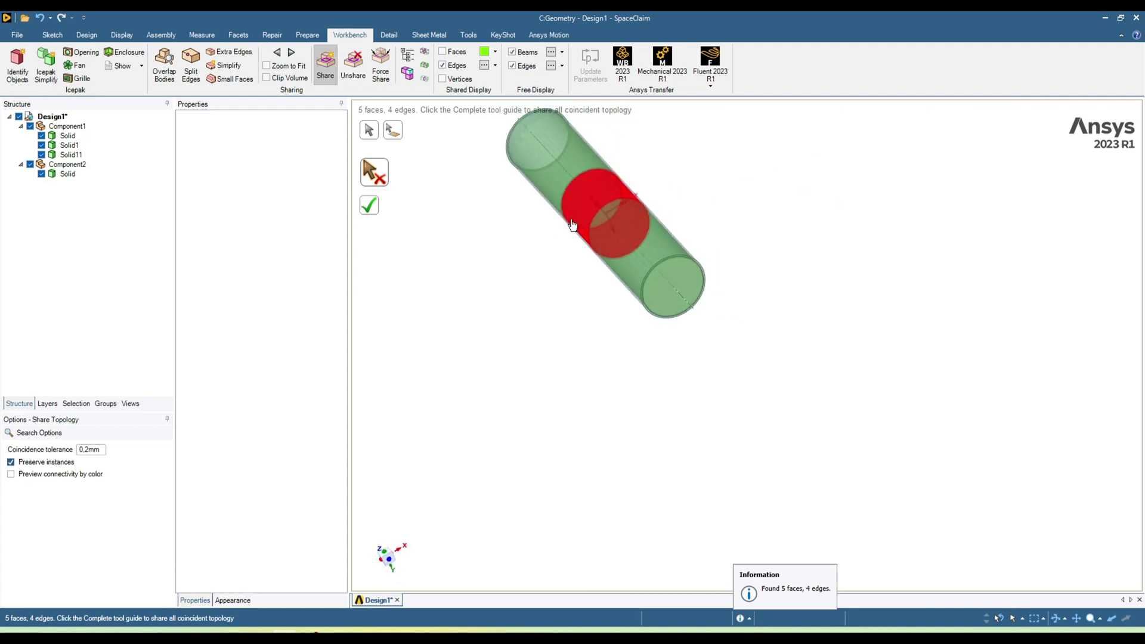
pyautogui.scroll(2, 588, 201)
pyautogui.moveTo(508, 368); pyautogui.dragTo(598, 358, button='middle')
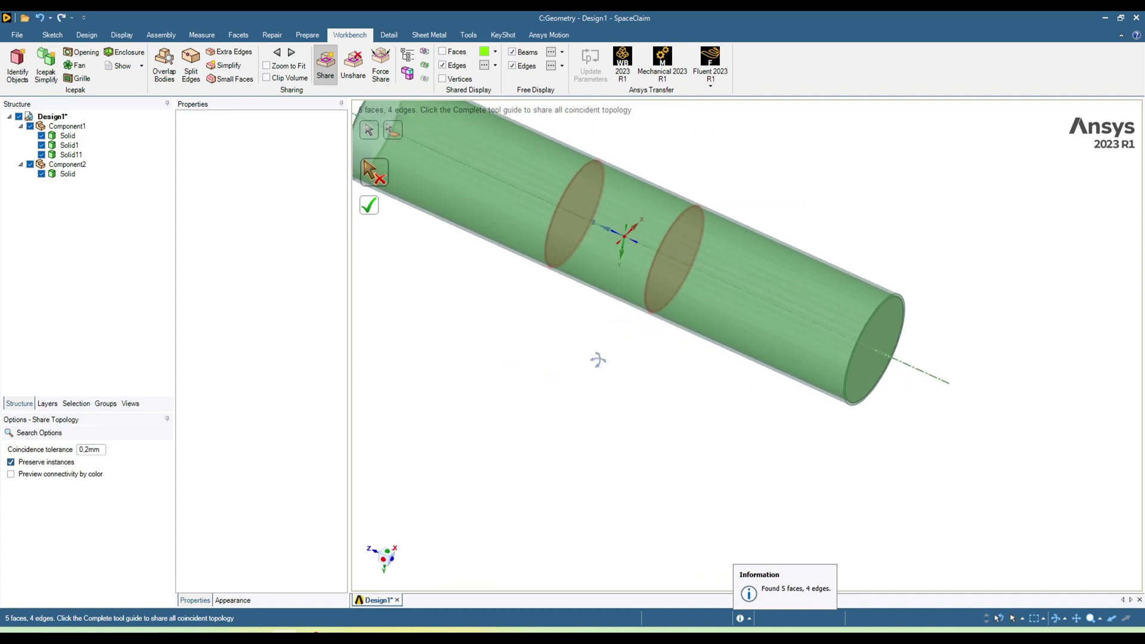
pyautogui.scroll(-2, 668, 432)
pyautogui.scroll(-1, 666, 429)
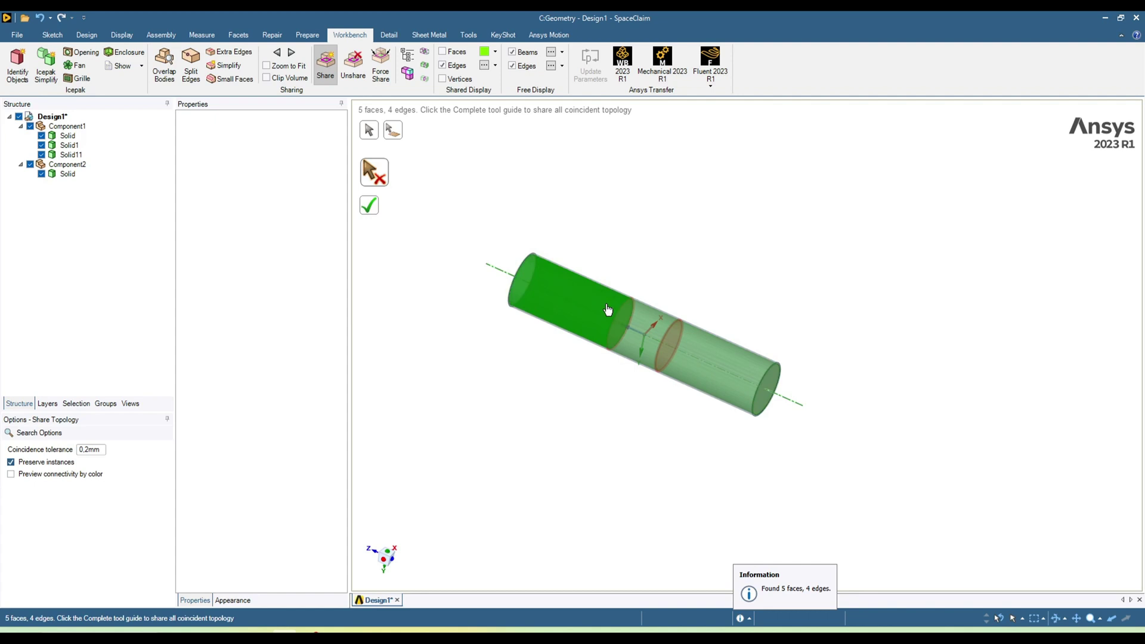
pyautogui.click(373, 208)
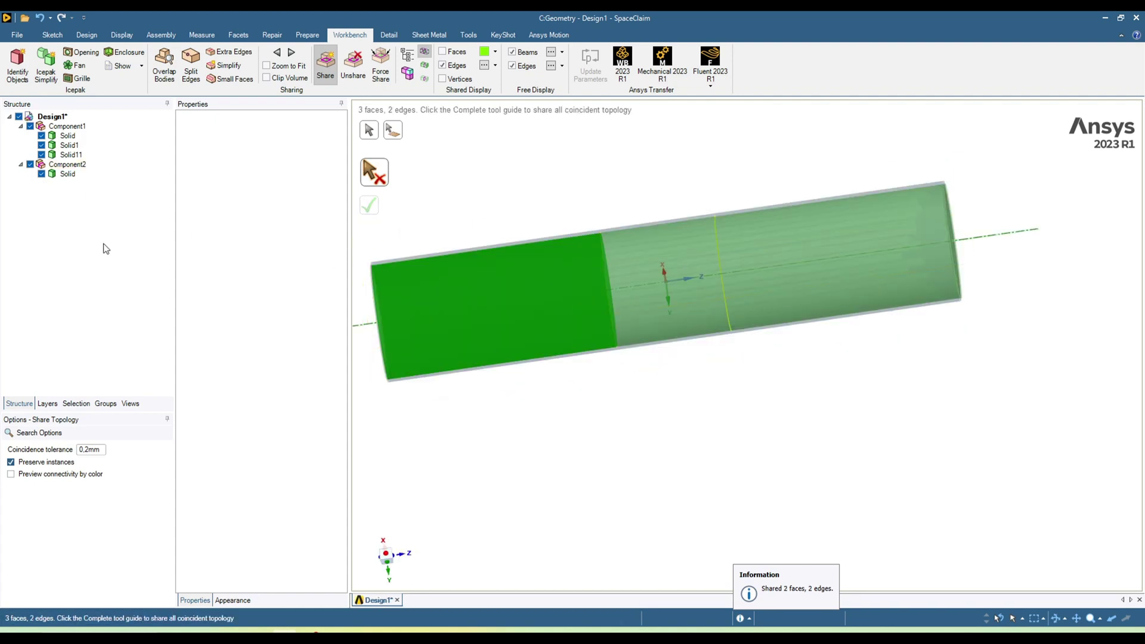
# - Hide Component2 and examine the shared interfaces between the inner cylinder sections
pyautogui.press('h')
pyautogui.click(30, 164)
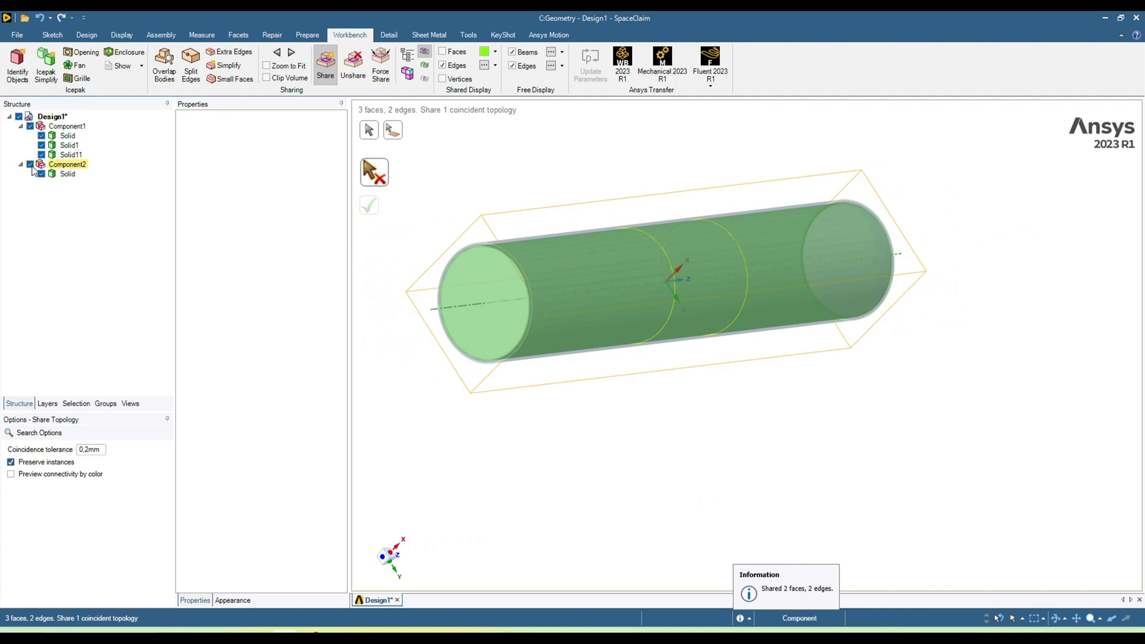
pyautogui.moveTo(703, 366); pyautogui.dragTo(714, 407, button='middle')
pyautogui.scroll(5, 611, 312)
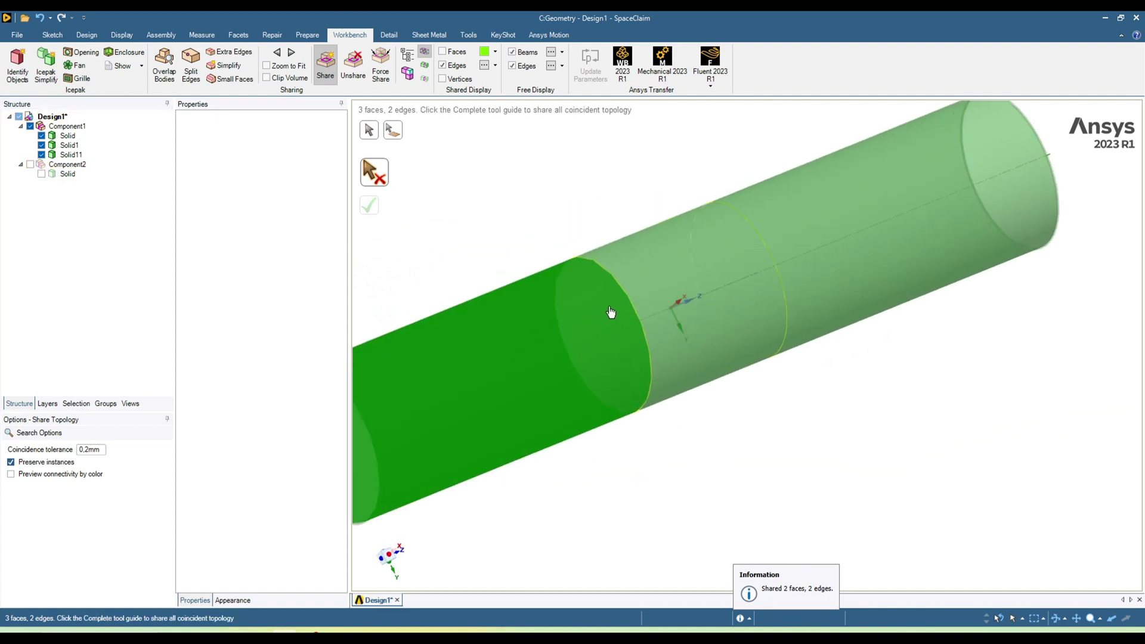
pyautogui.scroll(-5, 662, 388)
pyautogui.scroll(1, 700, 370)
pyautogui.scroll(3, 700, 370)
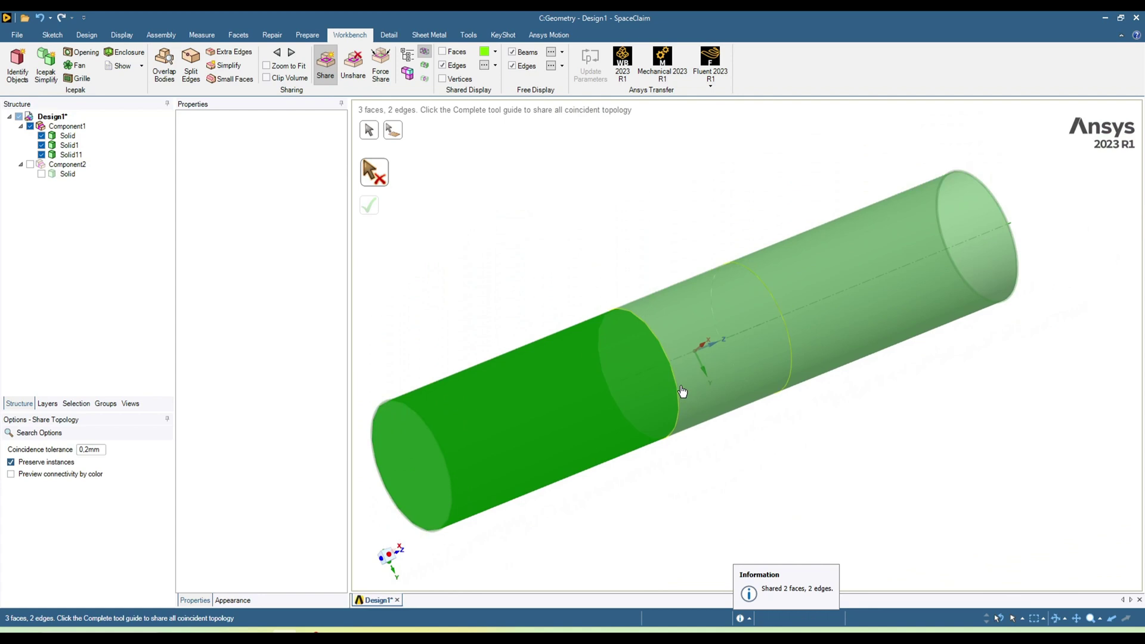
pyautogui.scroll(-2, 784, 524)
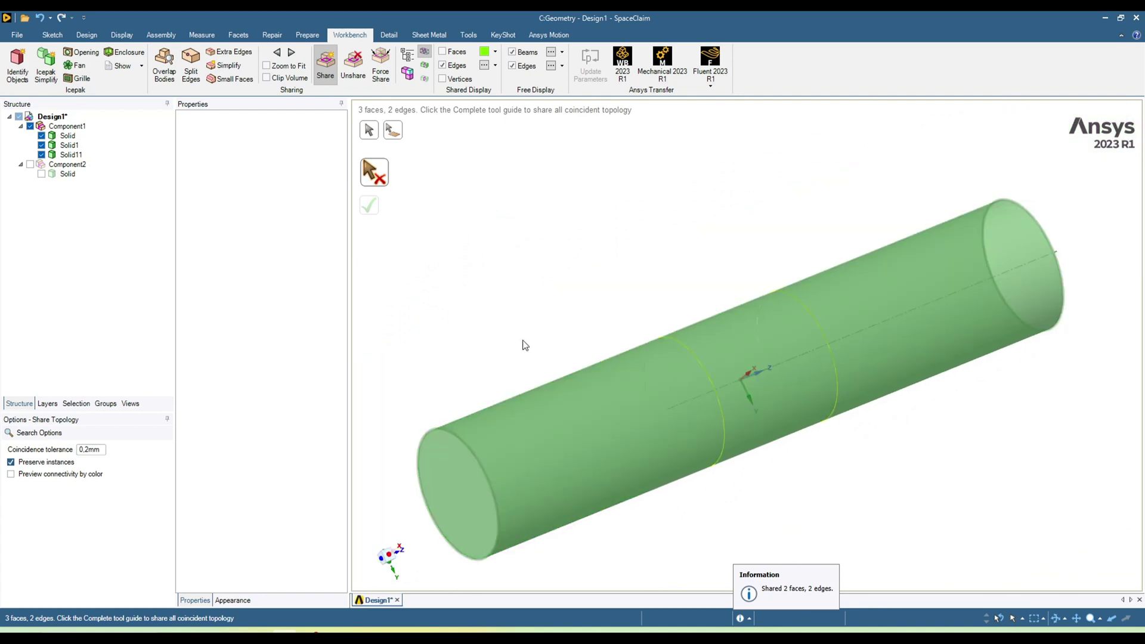
# - Unshare both circular interfaces between the Component1 solids with the Unshare tool
pyautogui.click(353, 75)
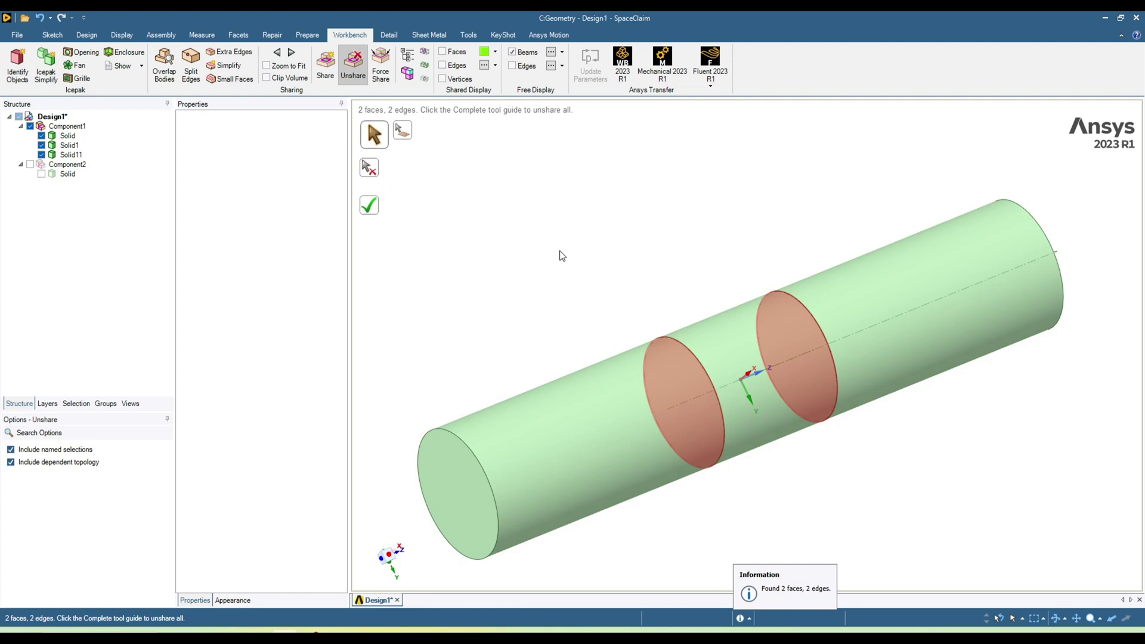
pyautogui.click(695, 375)
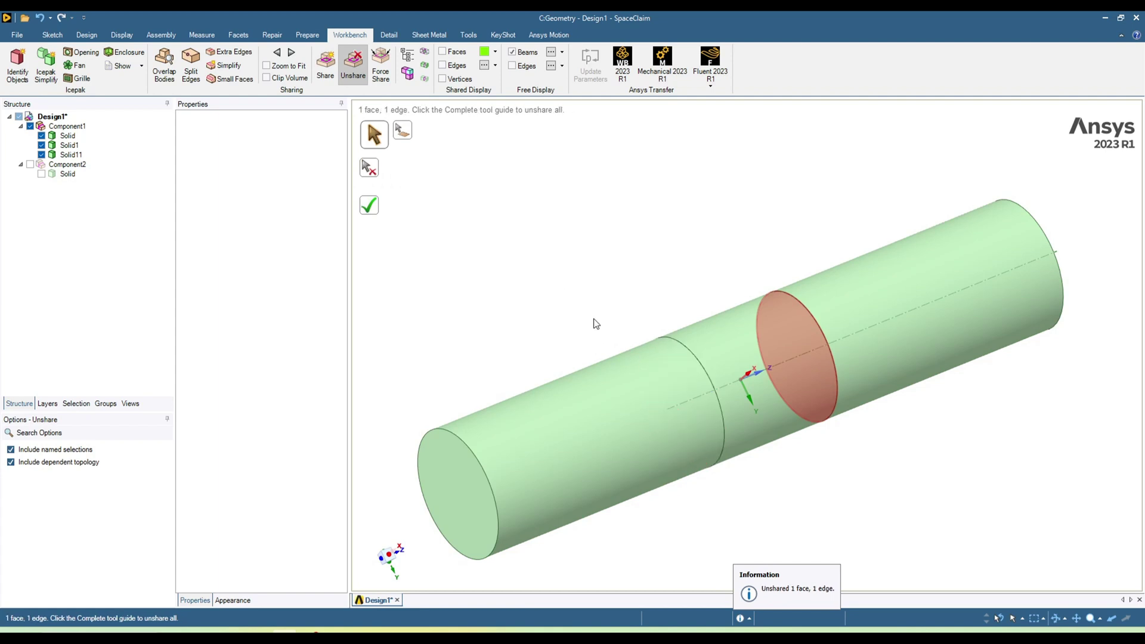
pyautogui.click(826, 377)
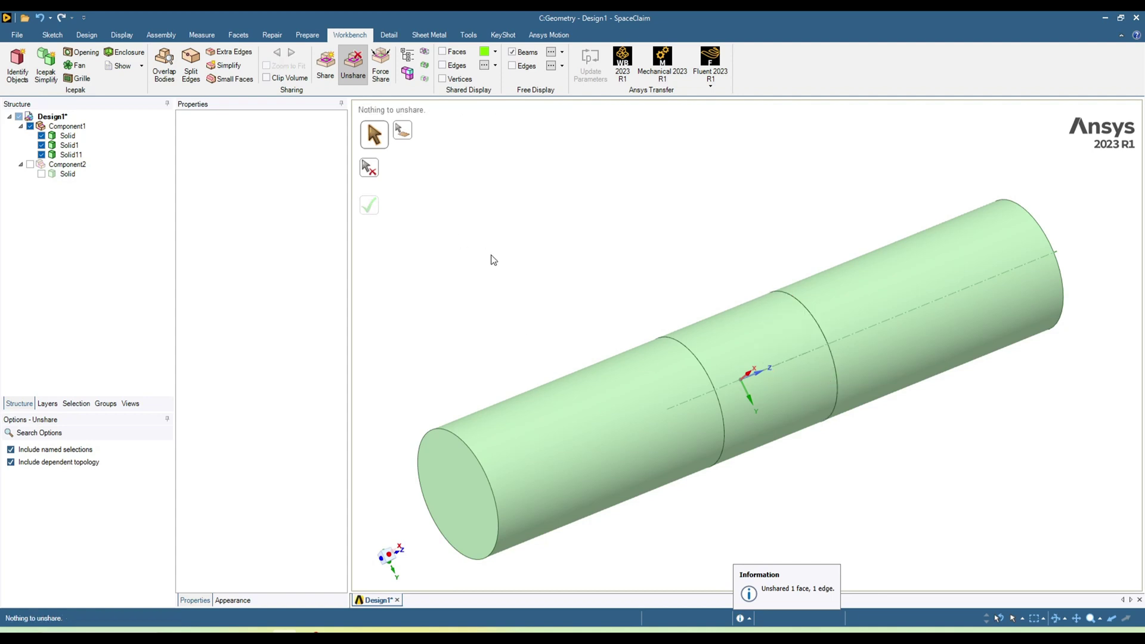
pyautogui.press('Escape')
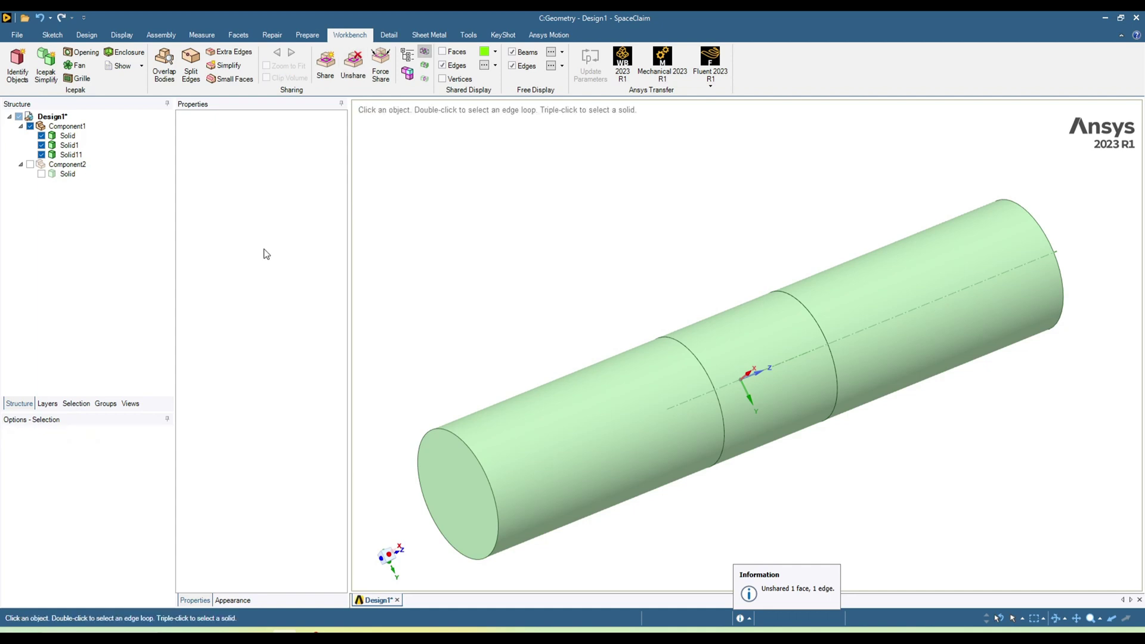
# - Set the Share Topology property of Component1 to Share
pyautogui.scroll(-3, 555, 307)
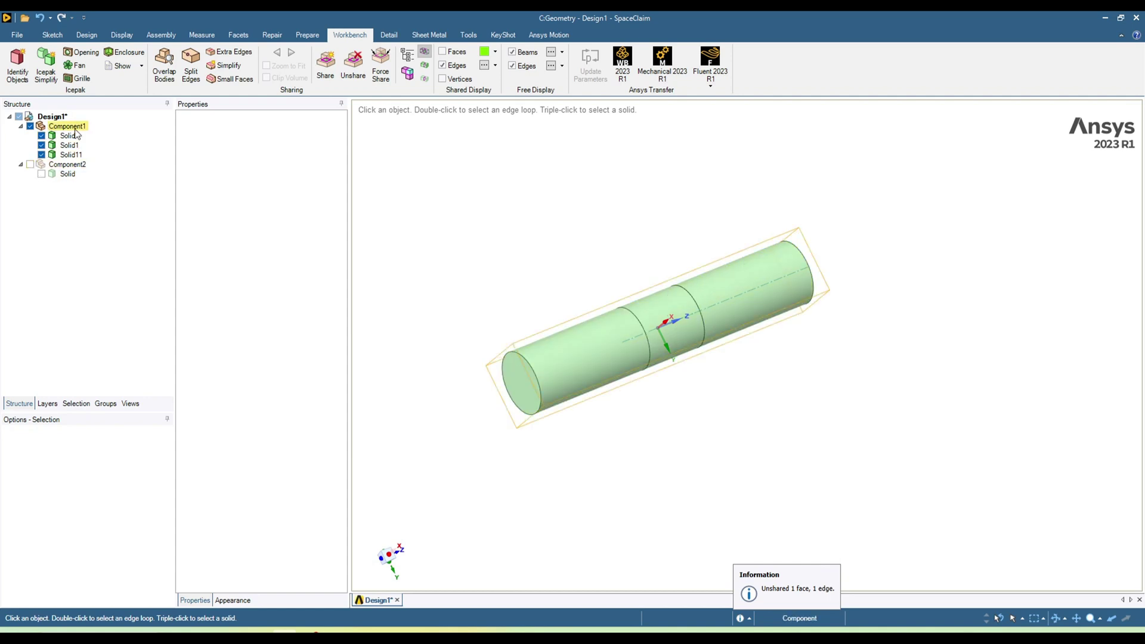
pyautogui.click(40, 129)
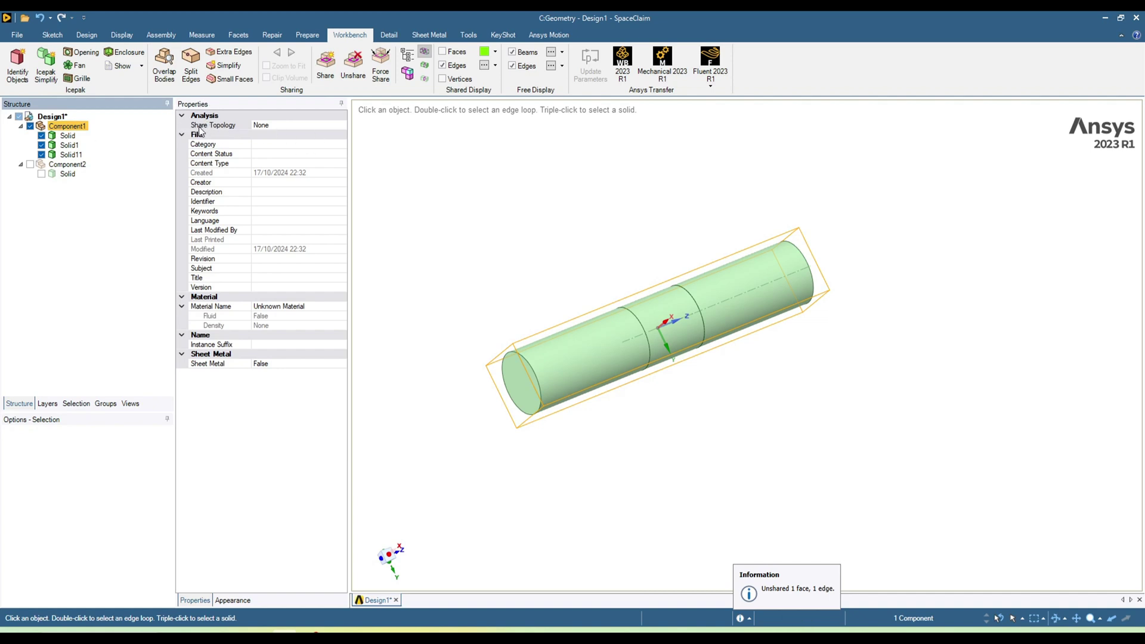
pyautogui.click(262, 130)
pyautogui.click(342, 126)
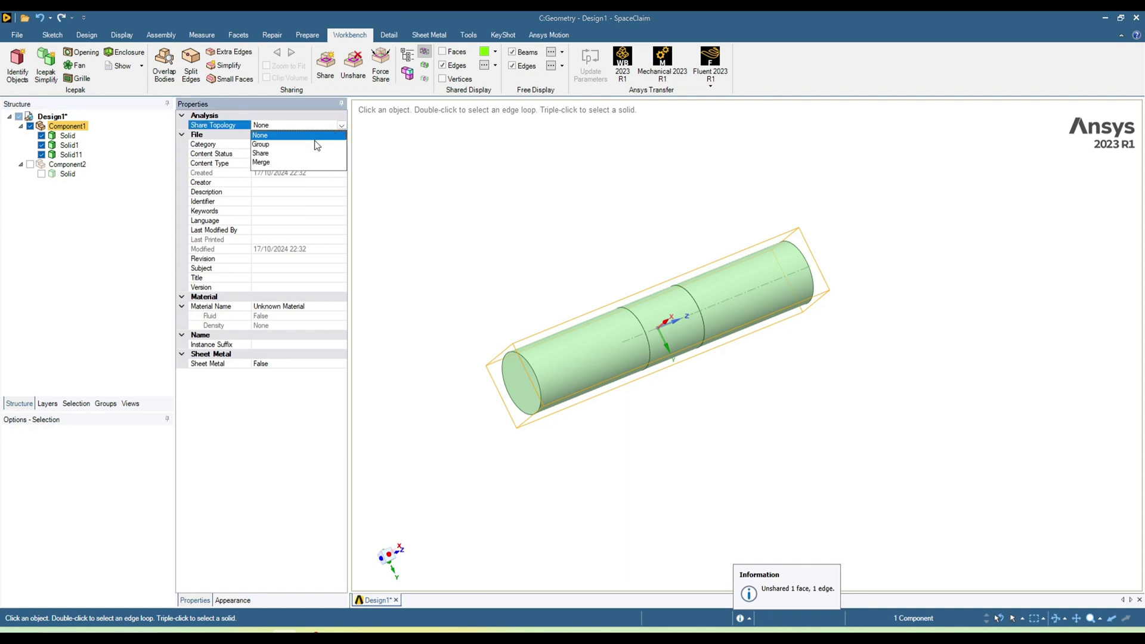
pyautogui.click(268, 153)
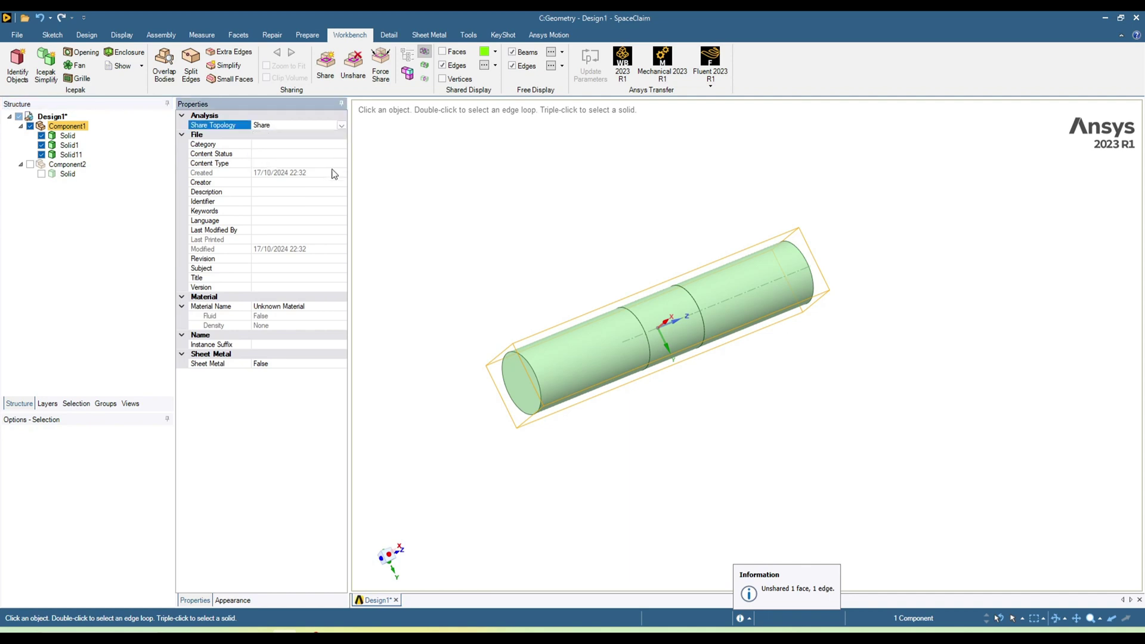
pyautogui.click(442, 199)
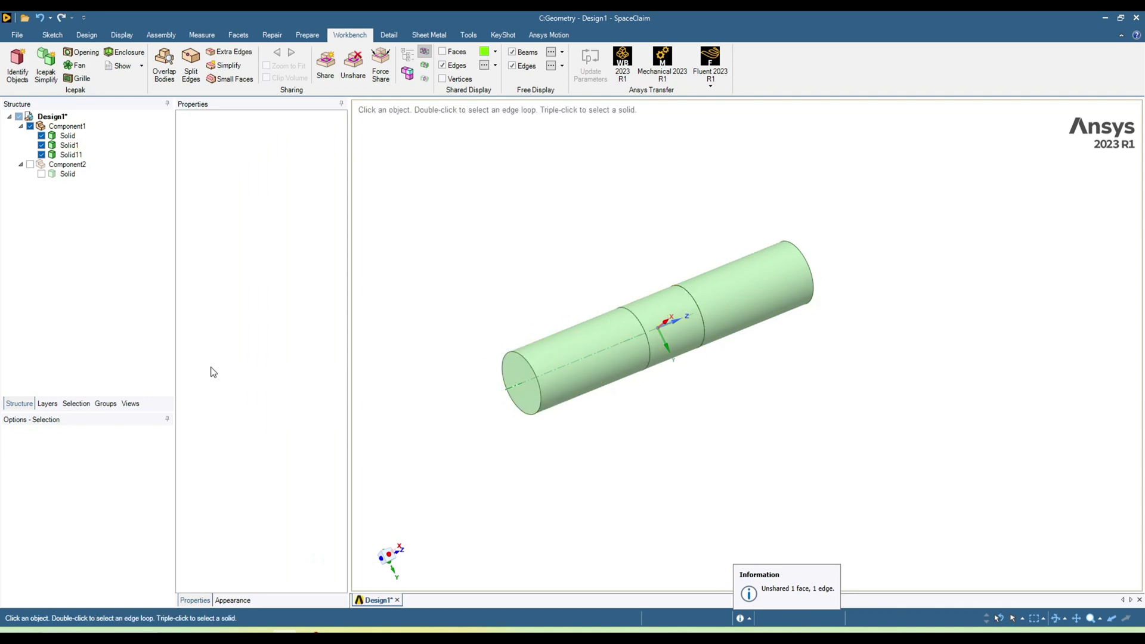
# - Show the Component2 solid again and set the Share Topology property of the whole Design1 part to Share
pyautogui.click(41, 173)
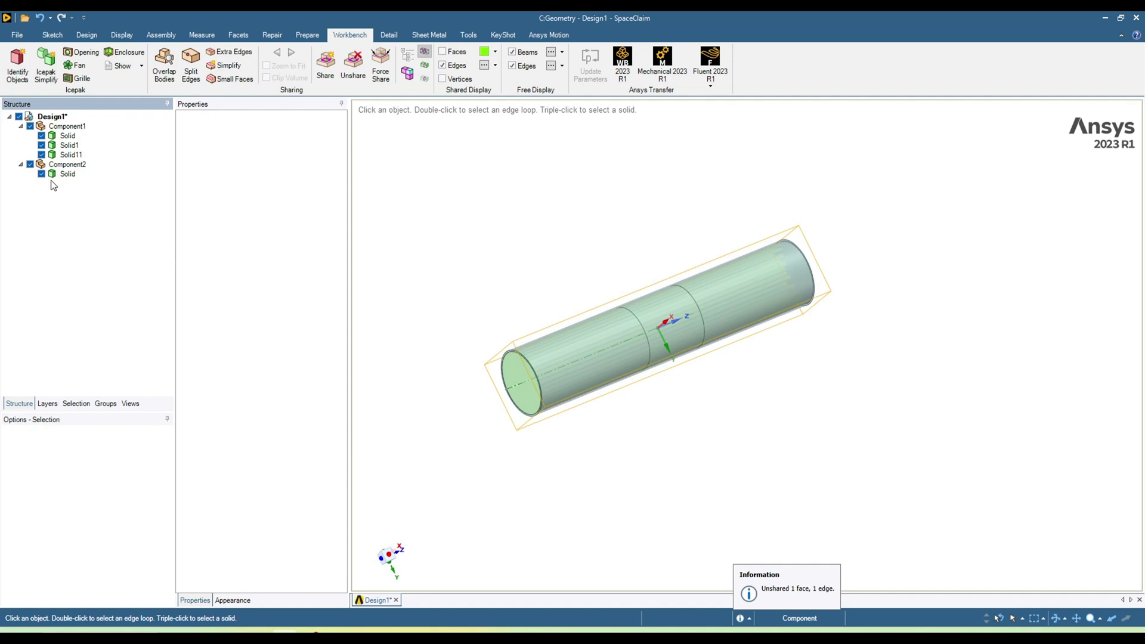
pyautogui.click(66, 125)
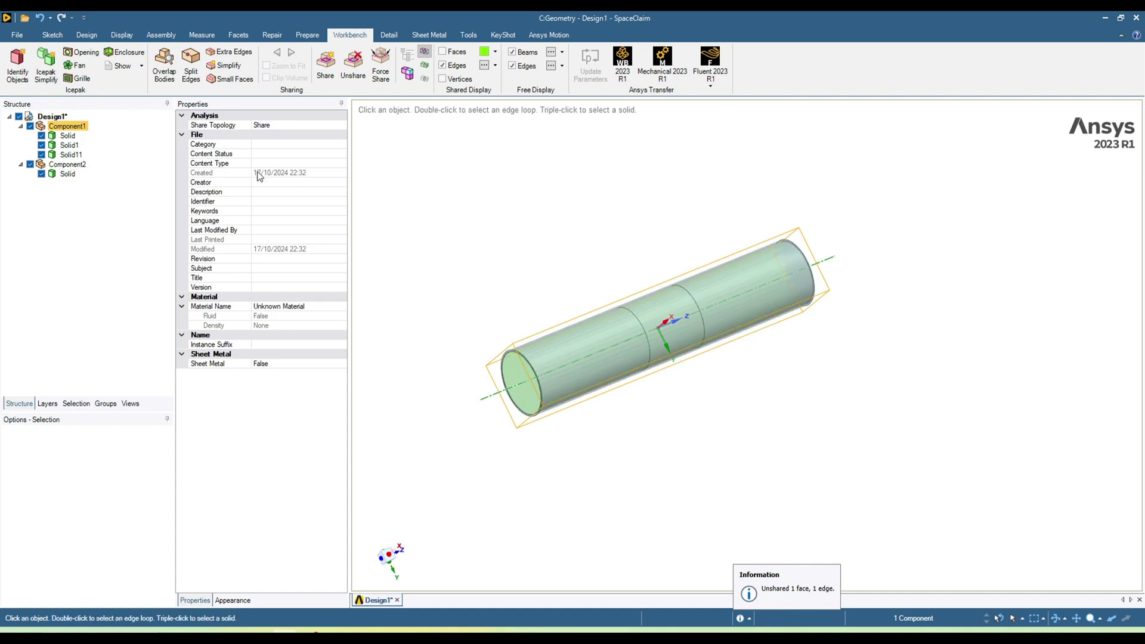
pyautogui.click(28, 119)
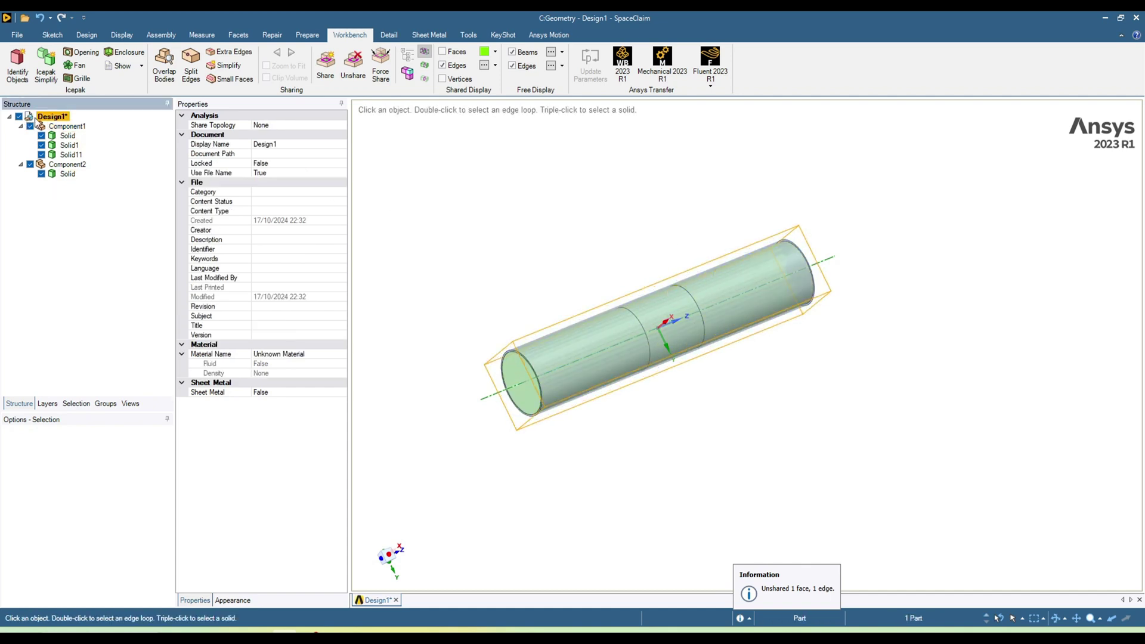
pyautogui.click(335, 126)
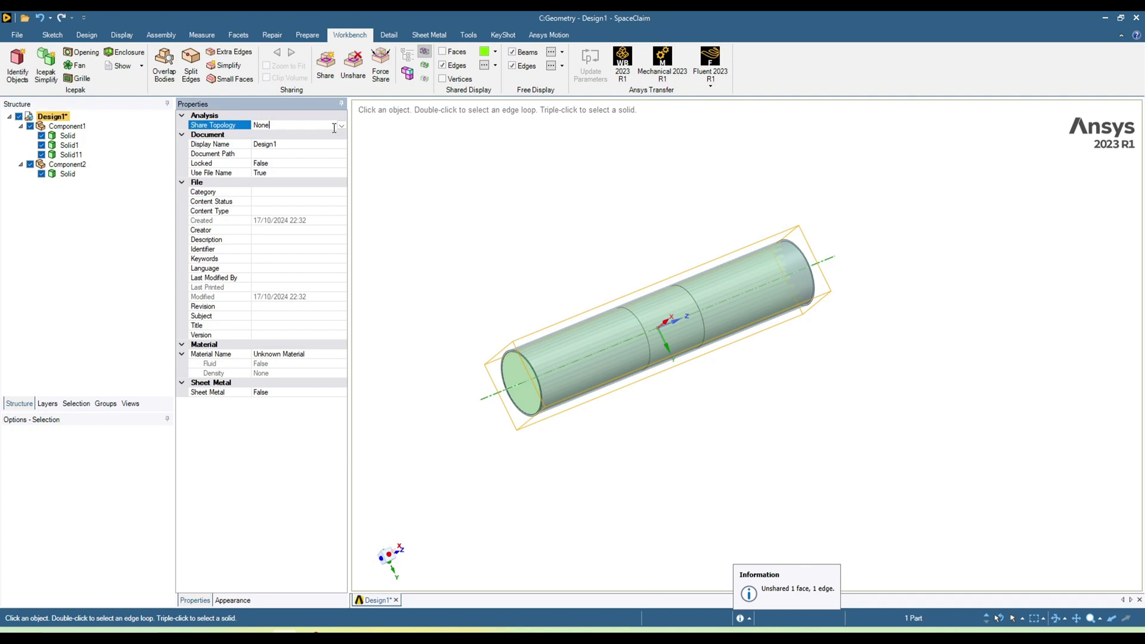
pyautogui.click(340, 125)
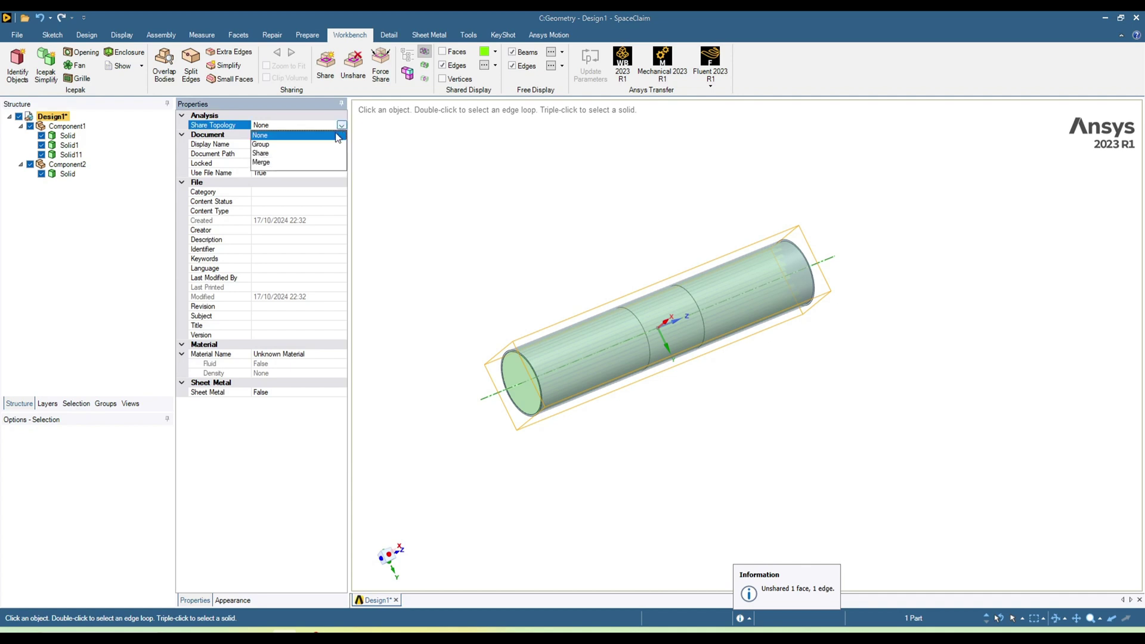
pyautogui.click(263, 153)
pyautogui.click(533, 328)
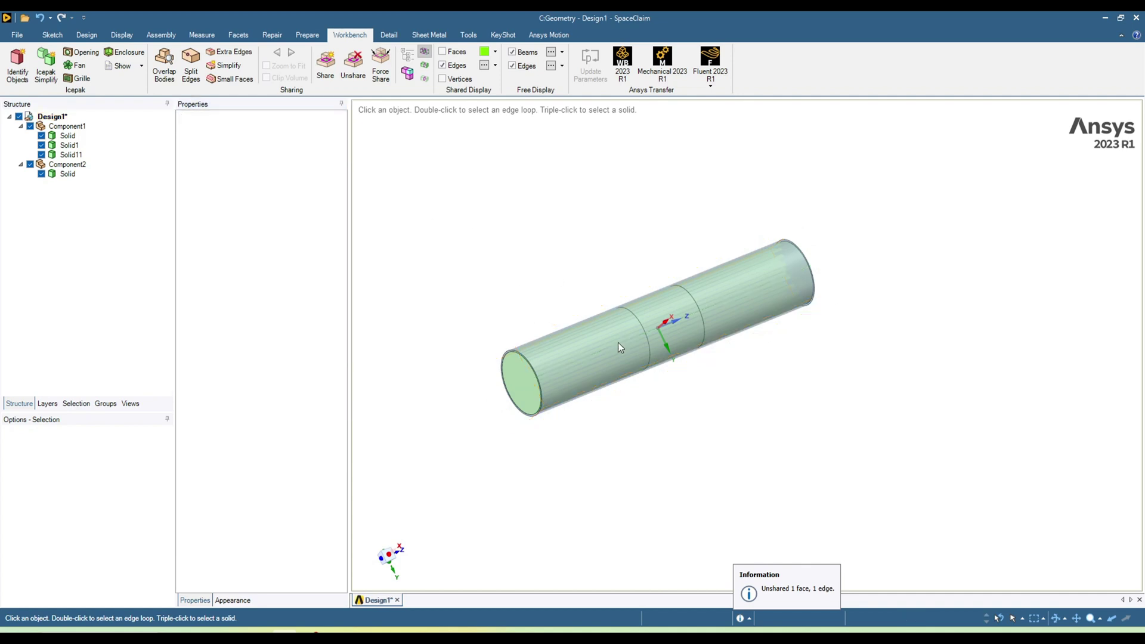
# - Share all coincident faces and edges between the Component1 solids and the Component2 pipe with the Share tool
pyautogui.click(603, 327)
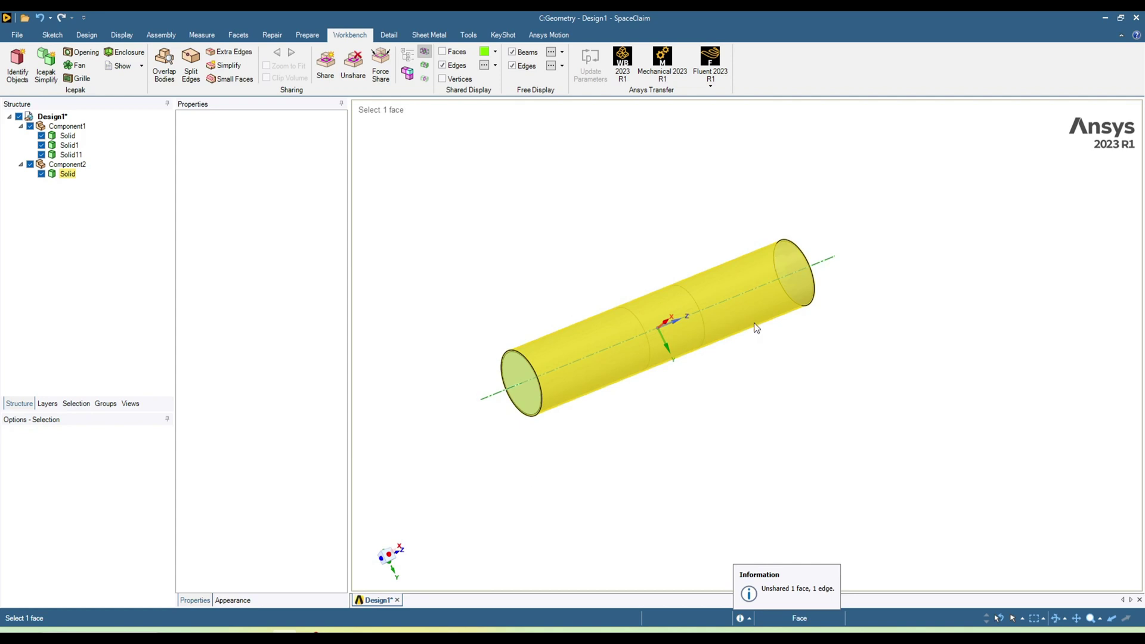
pyautogui.click(360, 340)
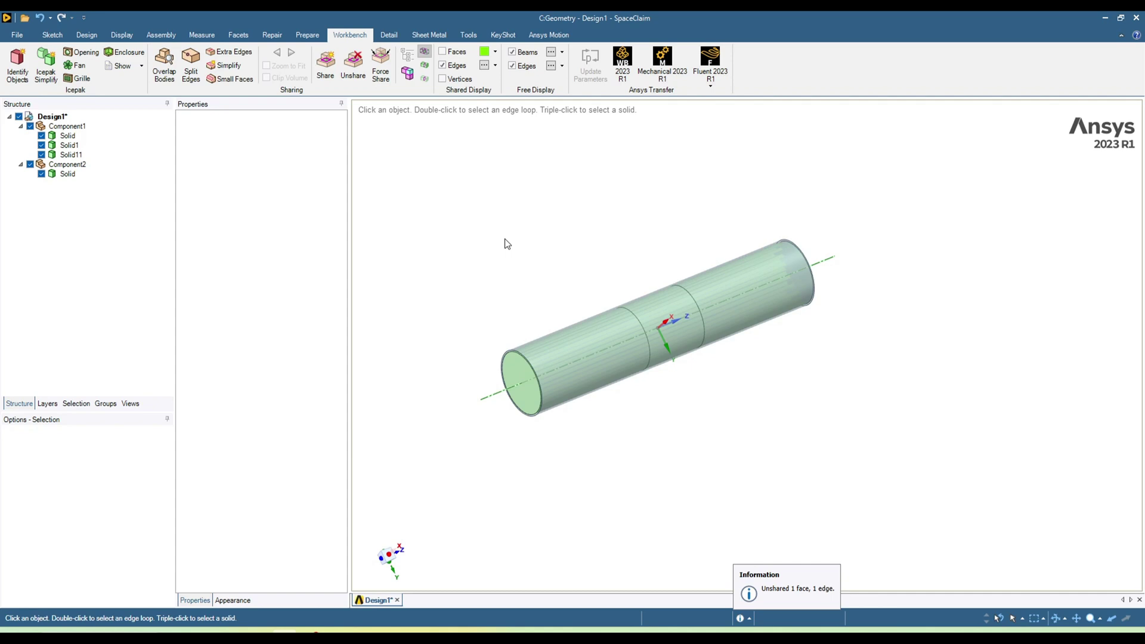
pyautogui.click(327, 77)
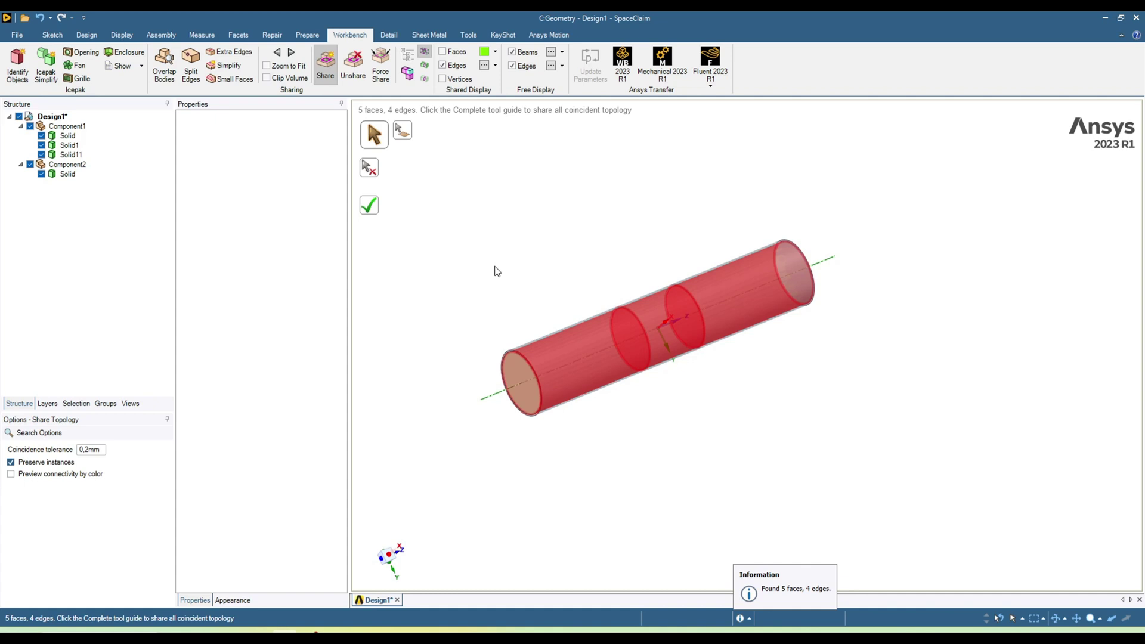
pyautogui.click(369, 206)
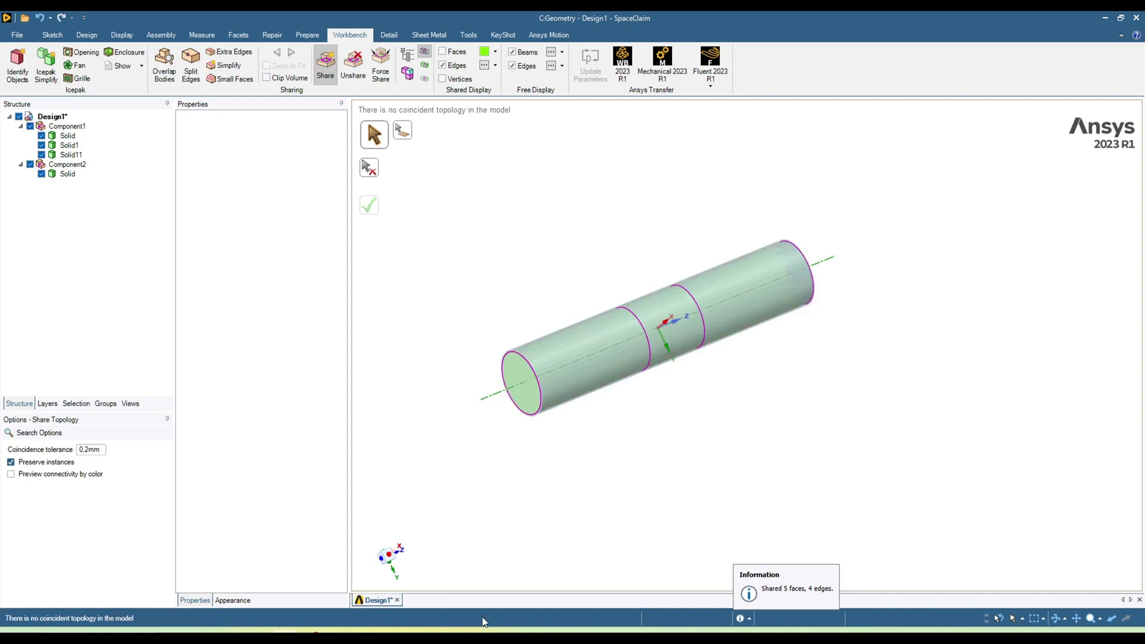
# - Examine the shared edges at both pipe ends and at the interfaces between the inner cylinder sections
pyautogui.moveTo(624, 450); pyautogui.dragTo(696, 439, button='middle')
pyautogui.scroll(5, 606, 386)
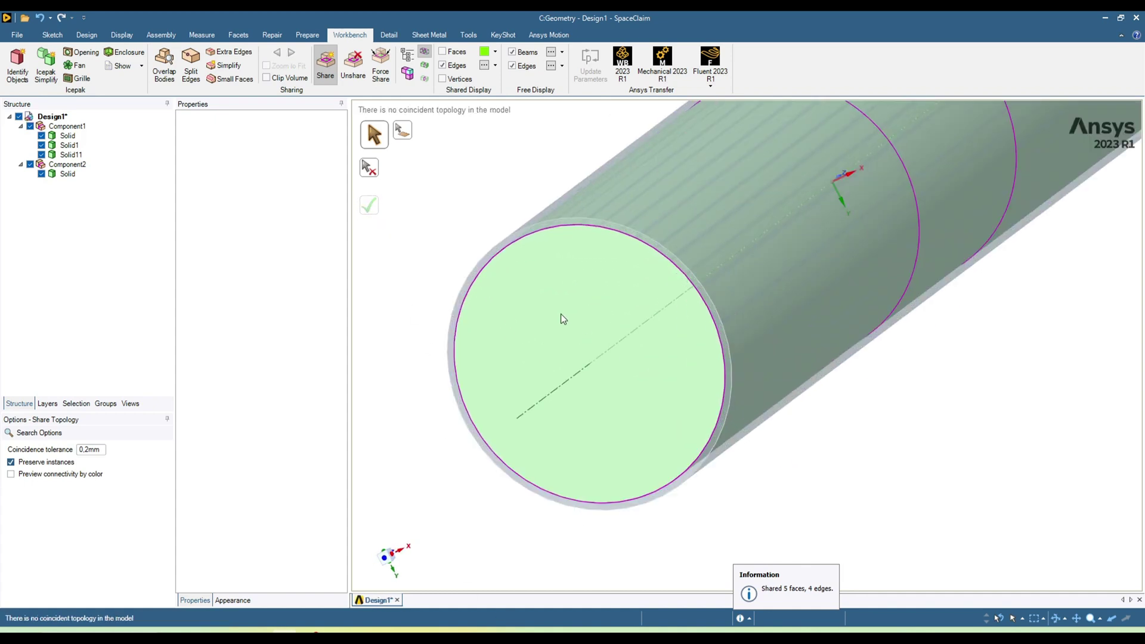
pyautogui.scroll(-2, 564, 318)
pyautogui.scroll(-2, 700, 389)
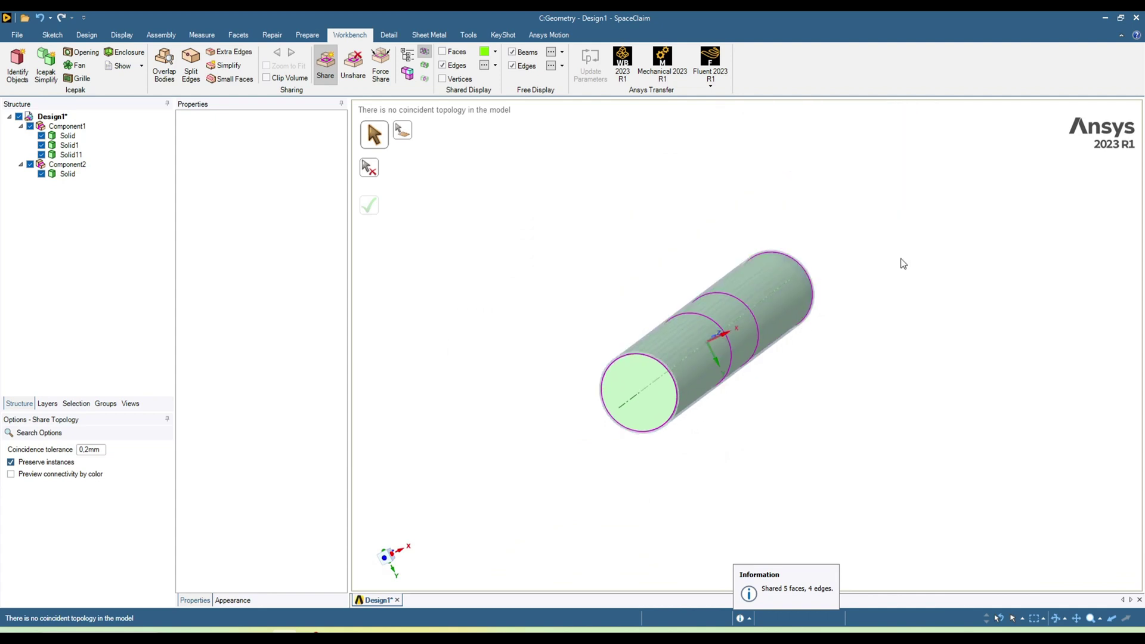
pyautogui.moveTo(900, 261); pyautogui.dragTo(823, 324, button='middle')
pyautogui.scroll(-2, 427, 350)
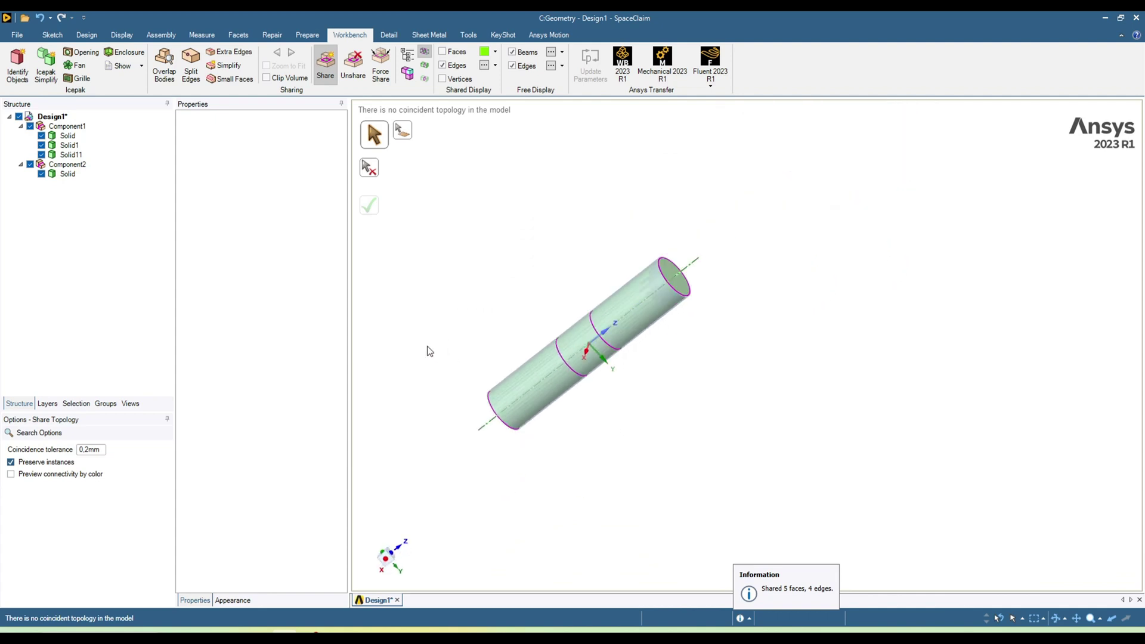